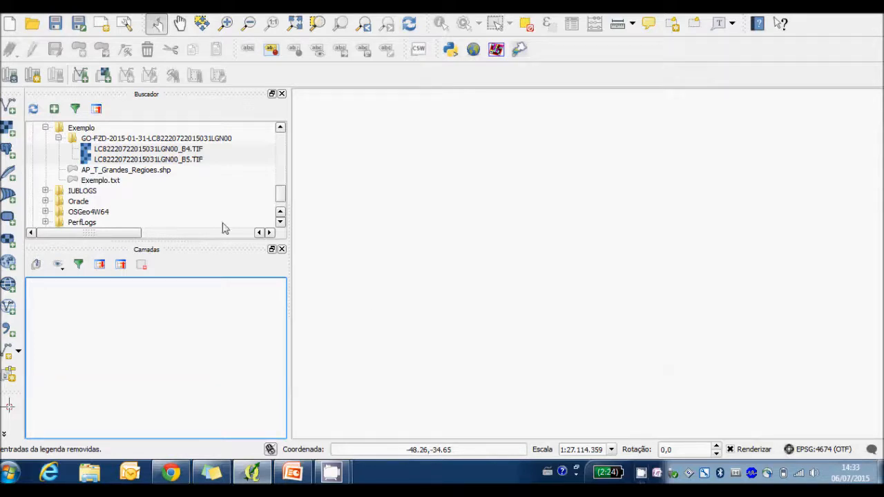
- Add AP_T_Grandes_Regioes.shp and the B4 and B5 TIF rasters from the Exemplo folder to the map
click(158, 175)
drag(159, 175, 437, 235)
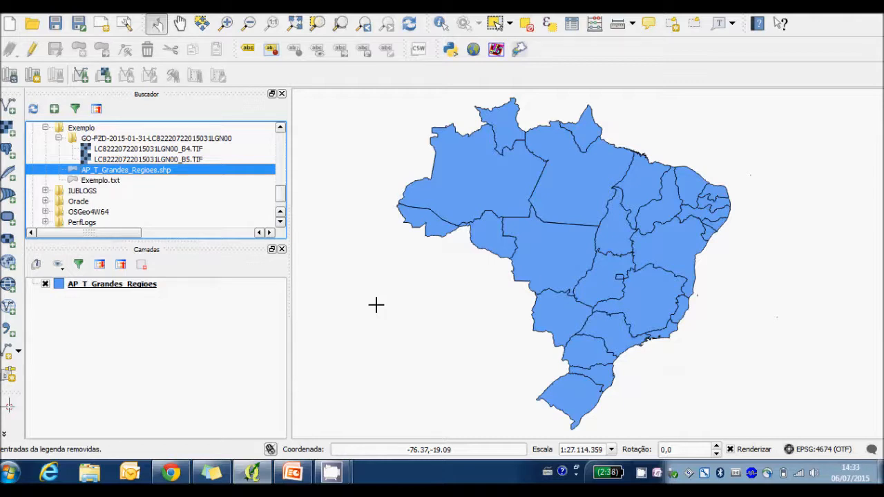
click(172, 159)
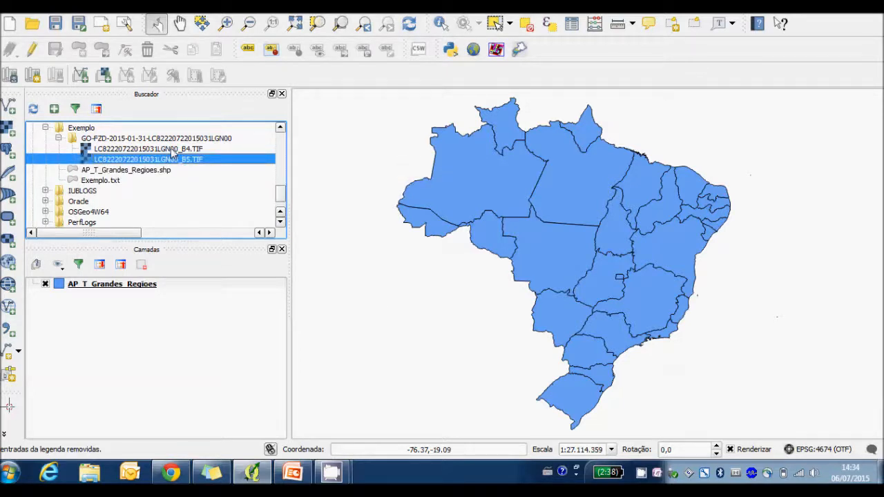
ctrl+click(171, 149)
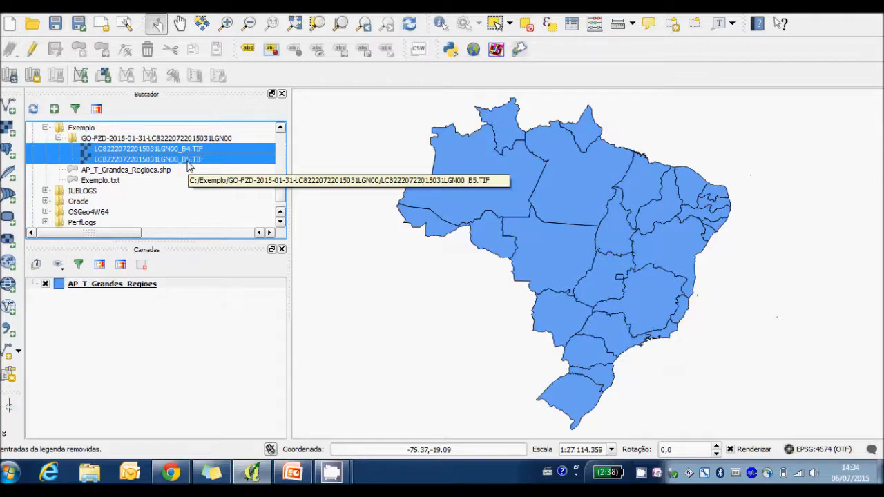
drag(274, 170, 511, 268)
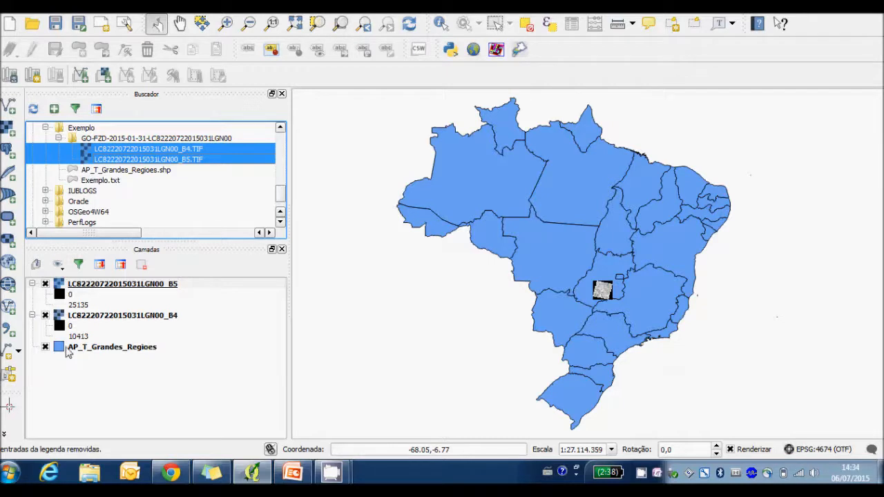
- Start a delimited text layer using C:/Exemplo/Exemplo.txt as the source file
click(7, 333)
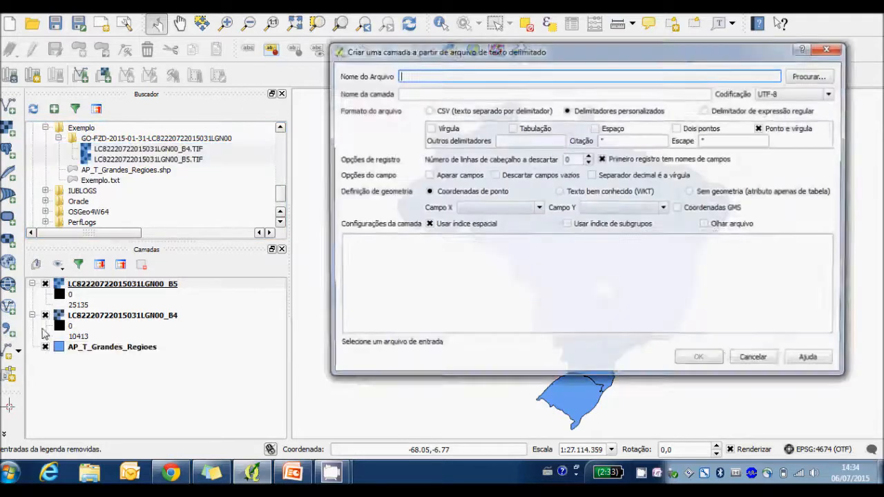
click(813, 78)
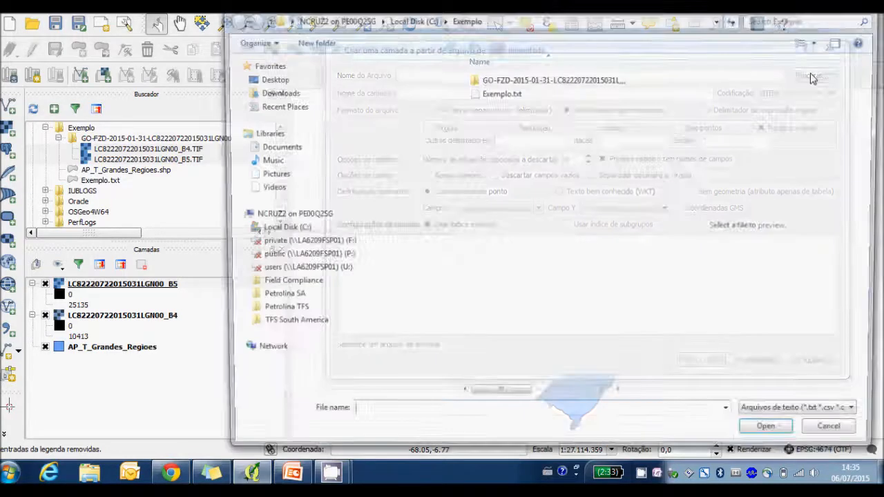
click(509, 93)
click(775, 438)
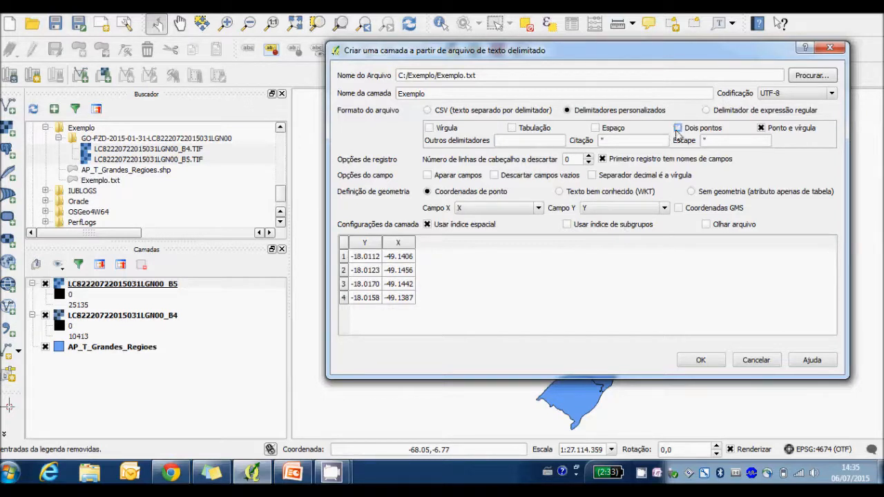
- Try the colon (Dois pontos) as the delimiter for Exemplo.txt and restore the semicolon (Ponto e vírgula)
click(760, 129)
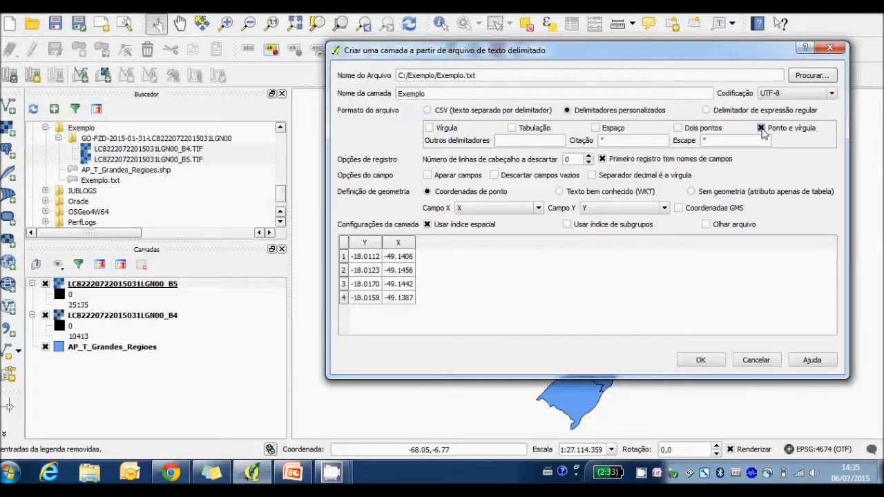
click(678, 129)
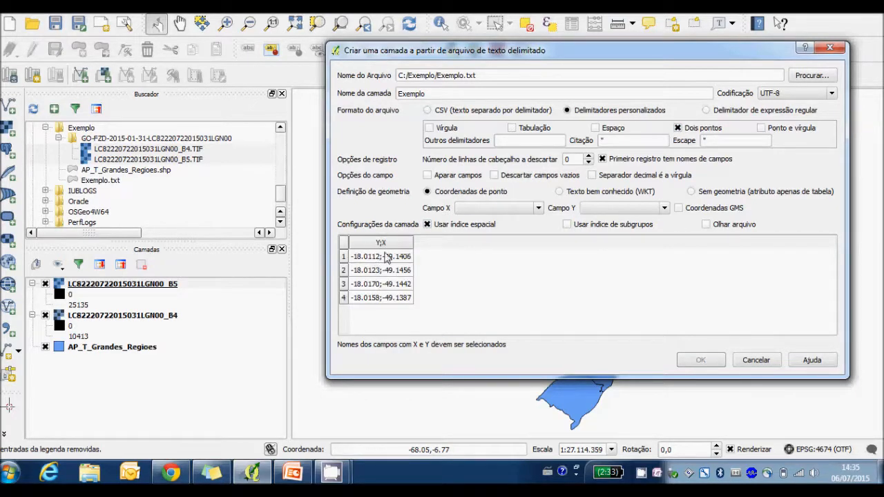
click(678, 128)
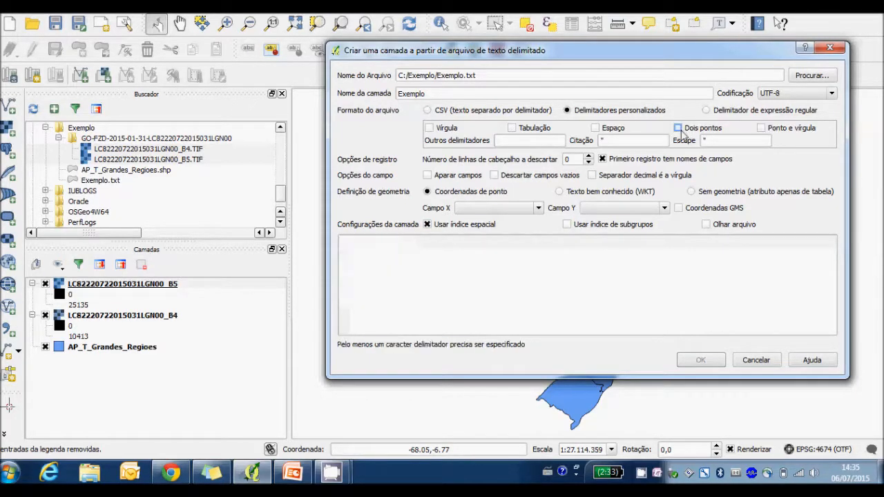
click(760, 129)
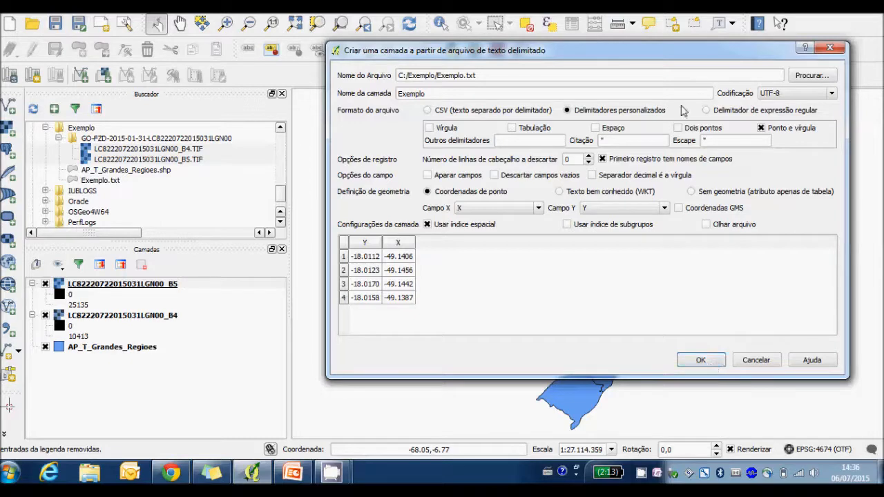
- Create the Exemplo point layer from the text file with the SIRGAS 2000 (EPSG:4674) coordinate system
click(700, 364)
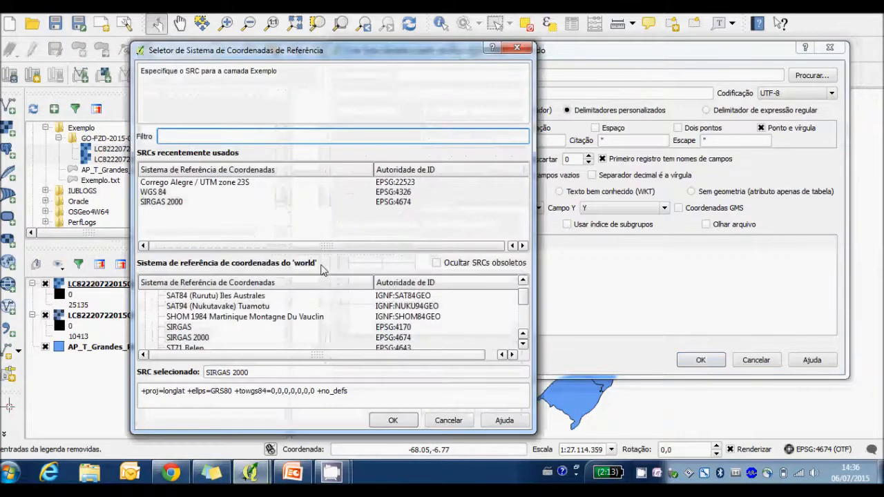
click(403, 422)
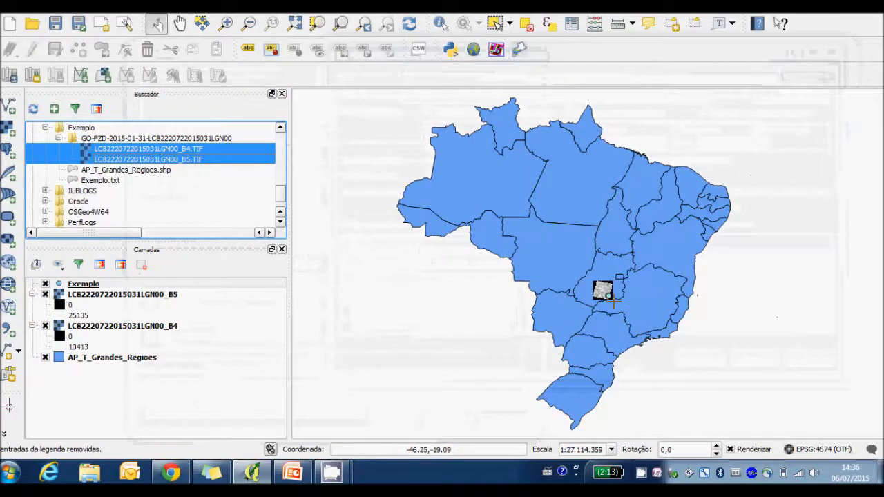
- Export the Exemplo point layer as an ESRI shapefile named "exemplo pts" in C:/Exemplo, in SIRGAS 2000, and add it to the map
right_click(107, 286)
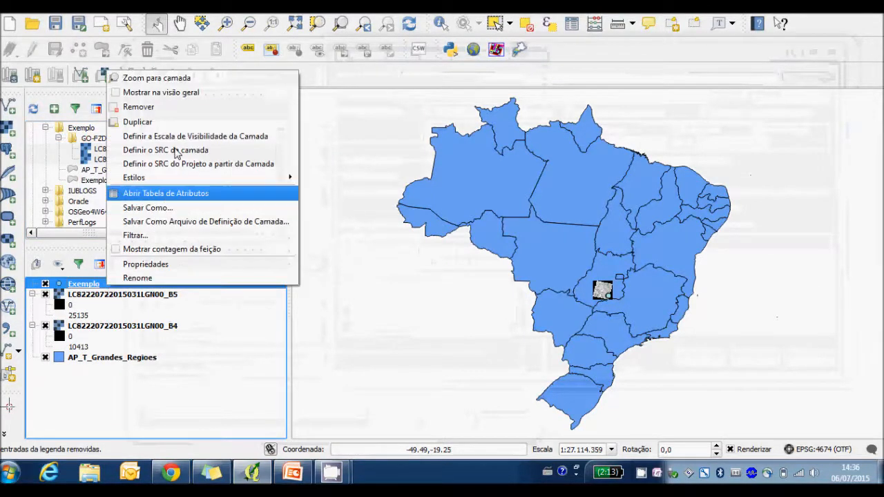
click(174, 209)
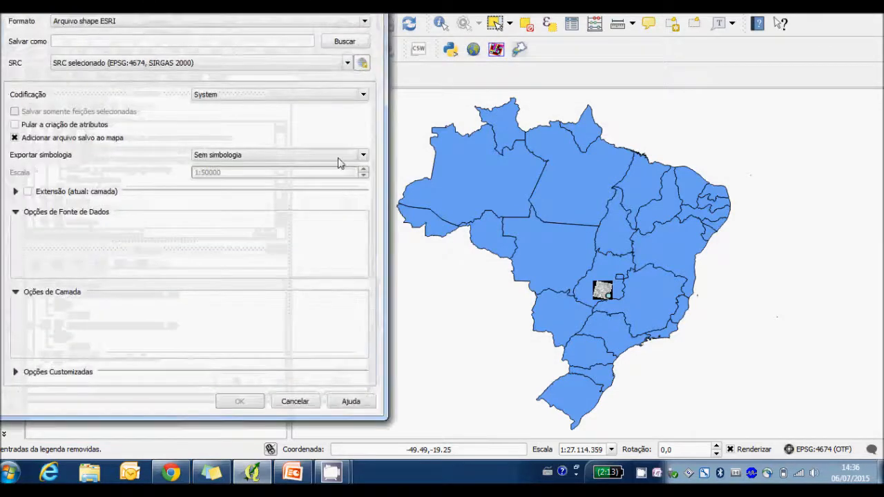
click(338, 42)
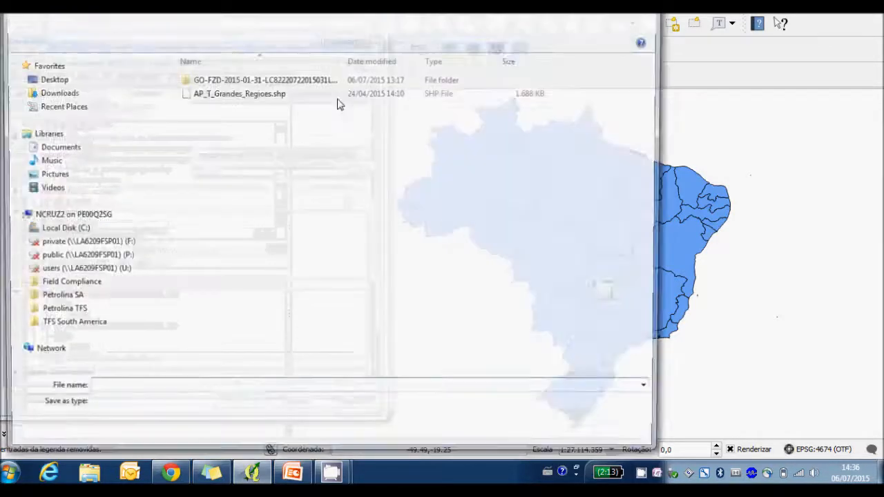
text(exemplo pt)
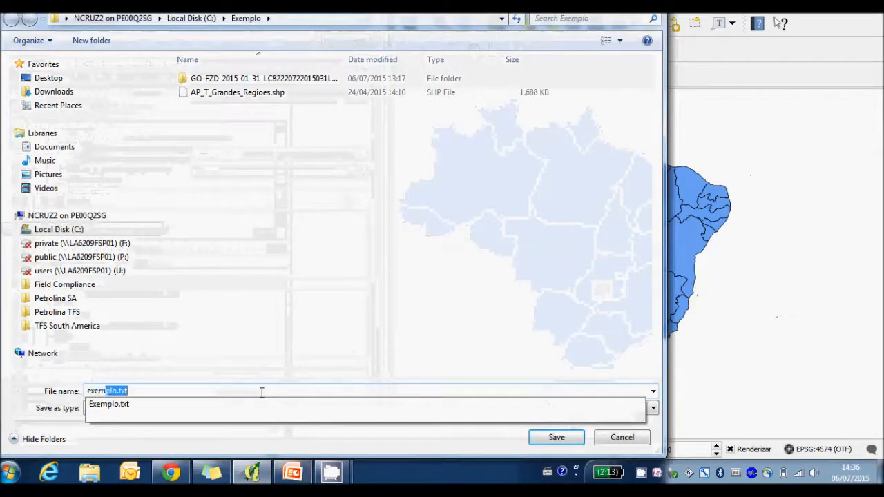
text(s)
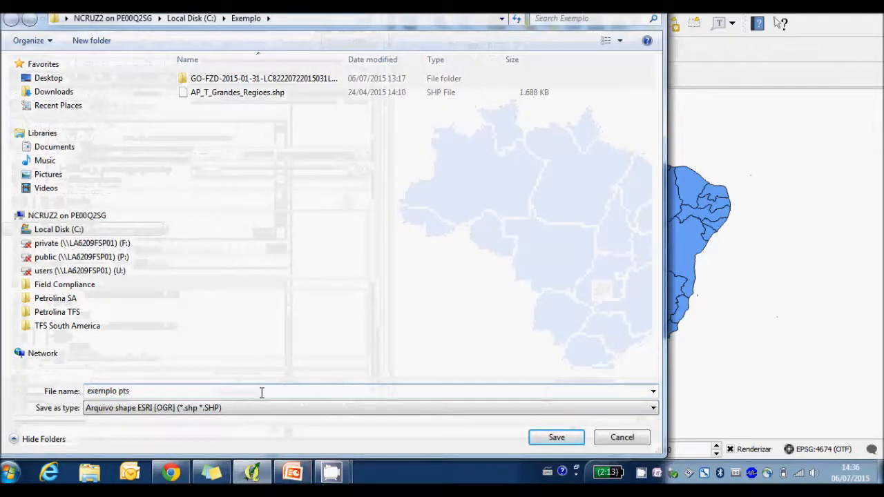
key(Return)
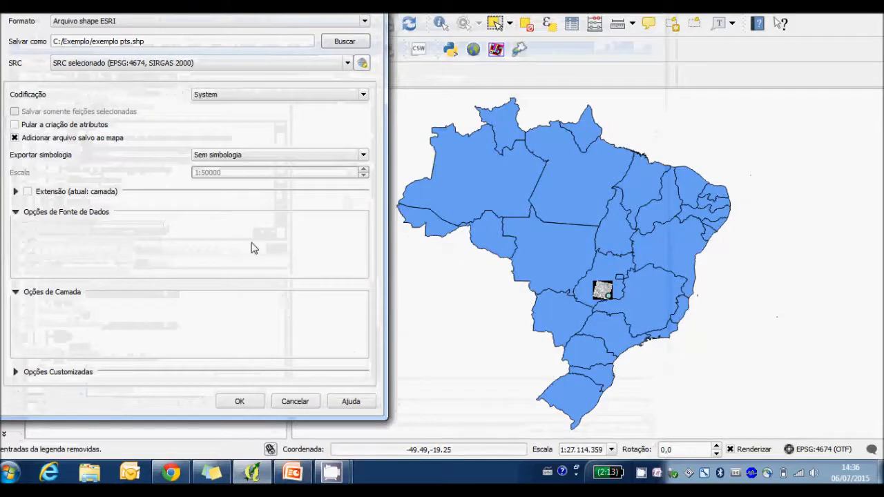
click(251, 403)
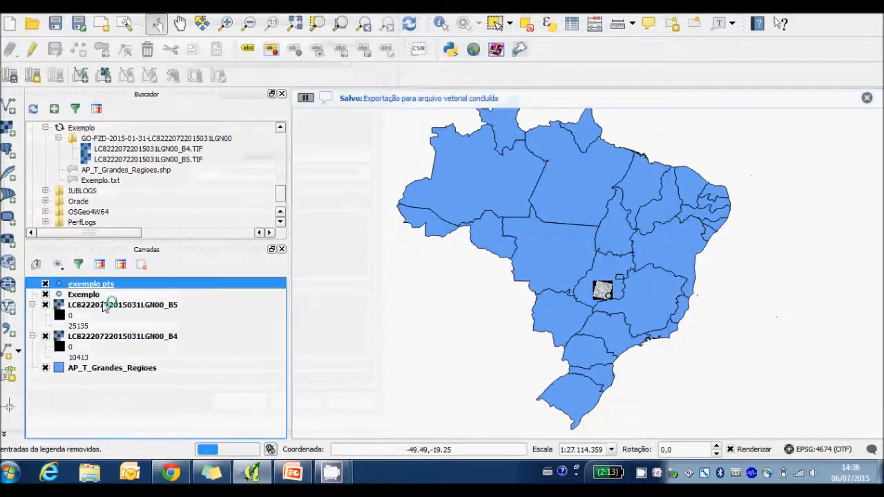
- Remove the original Exemplo text layer from the project
right_click(99, 296)
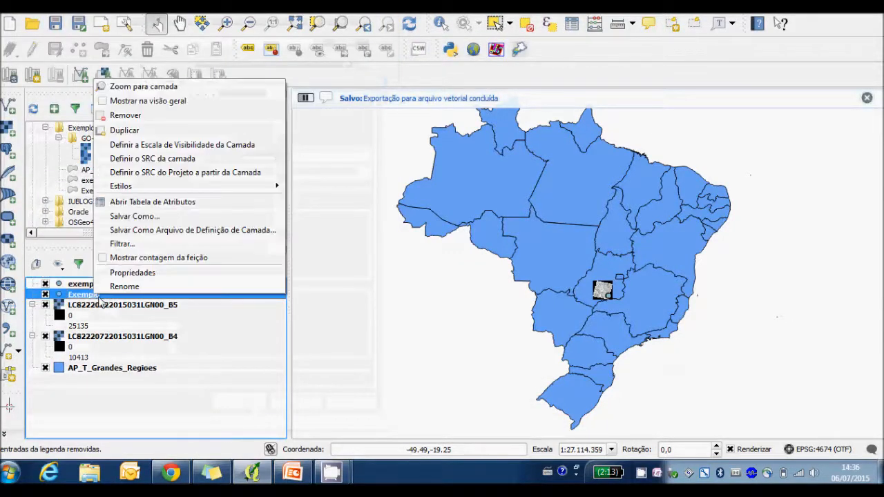
click(125, 115)
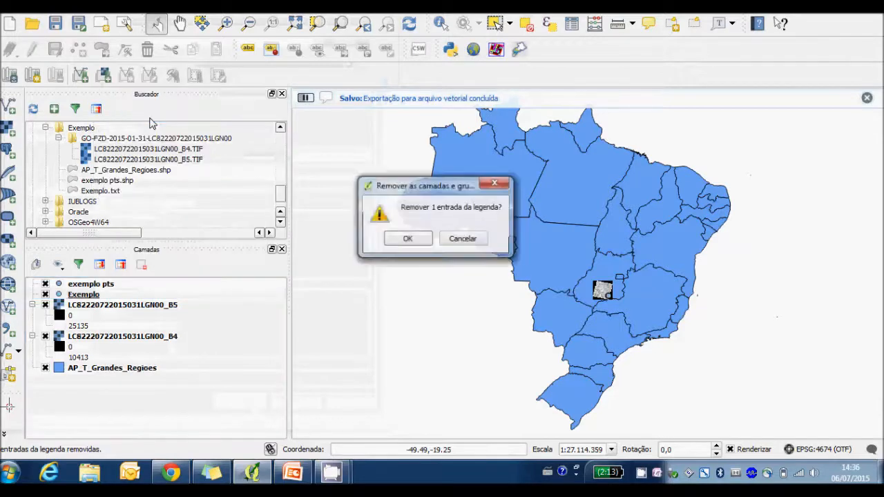
click(421, 243)
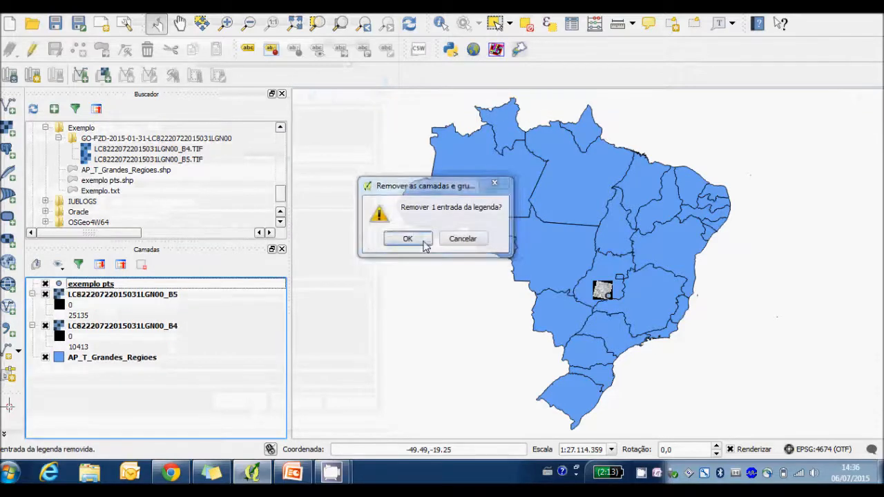
- Zoom to the exemplo pts layer and widen the view to examine the area around its points
right_click(183, 286)
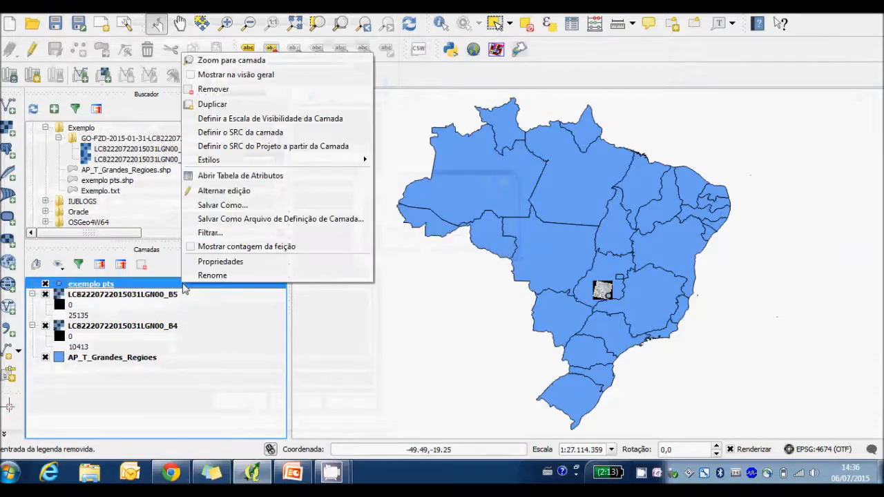
click(230, 64)
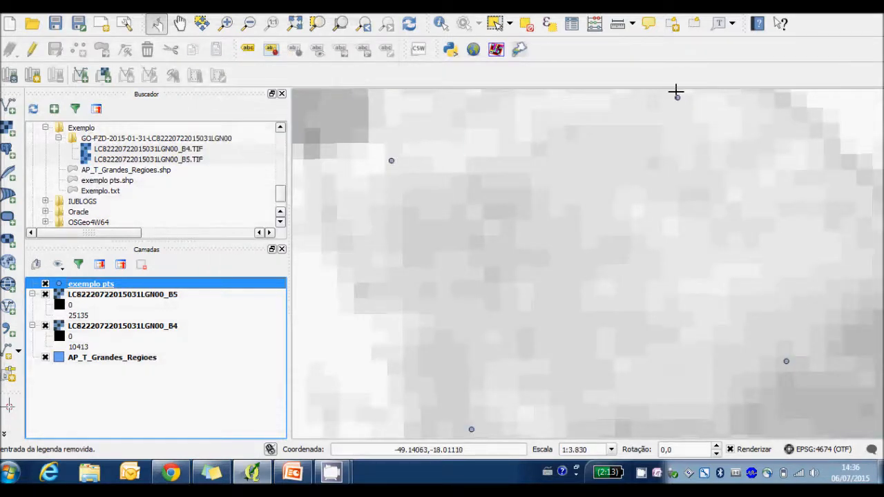
scroll(612, 296, down, 2)
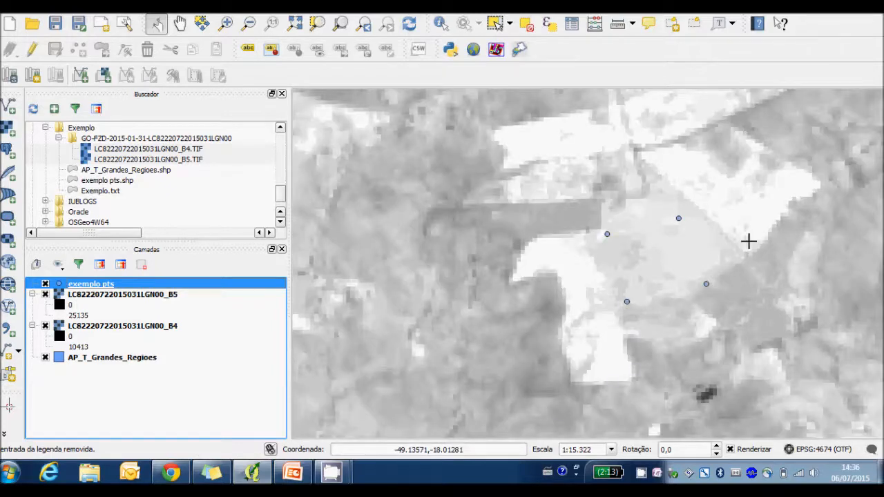
drag(748, 241, 677, 233)
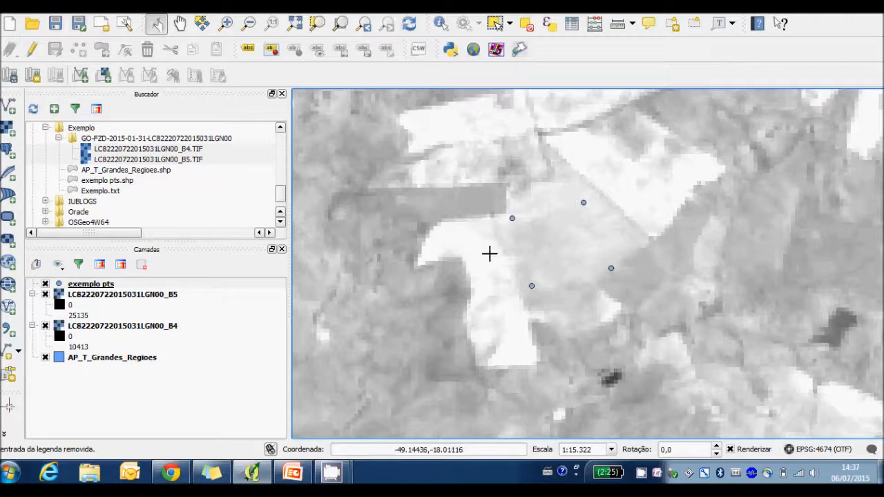
scroll(510, 280, down, 1)
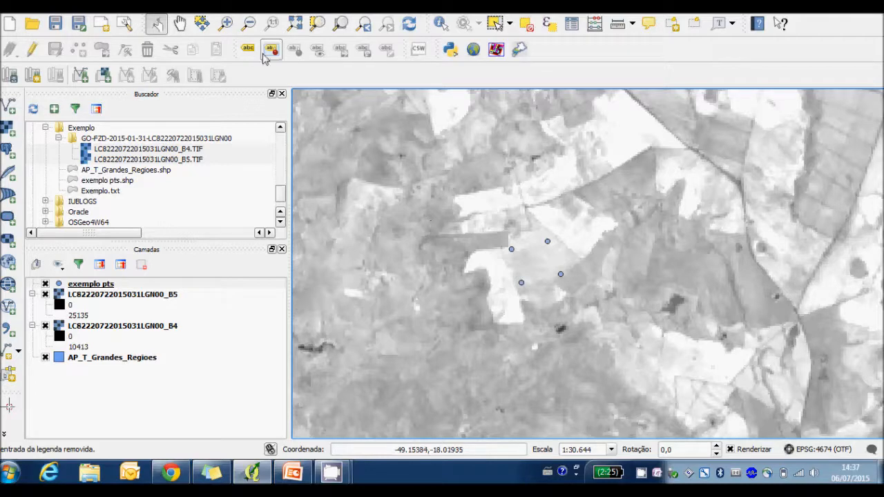
- Create a new polygon shapefile layer in WGS 84 (EPSG:4326) and save it as zona_de_corte in the Exemplo folder
click(102, 11)
mouse_move(175, 20)
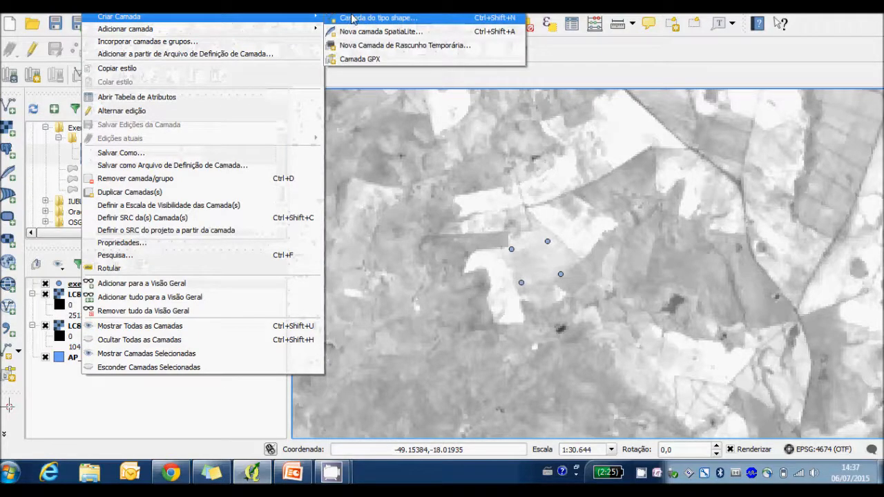
click(373, 21)
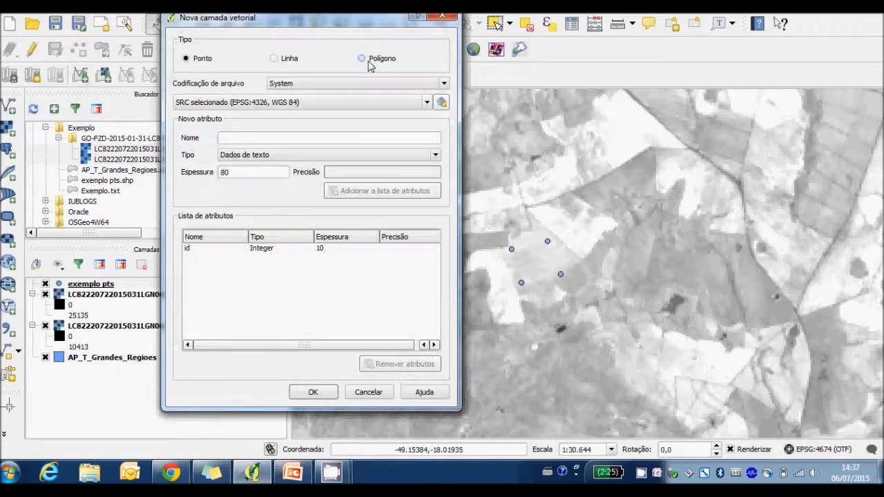
click(369, 62)
click(312, 394)
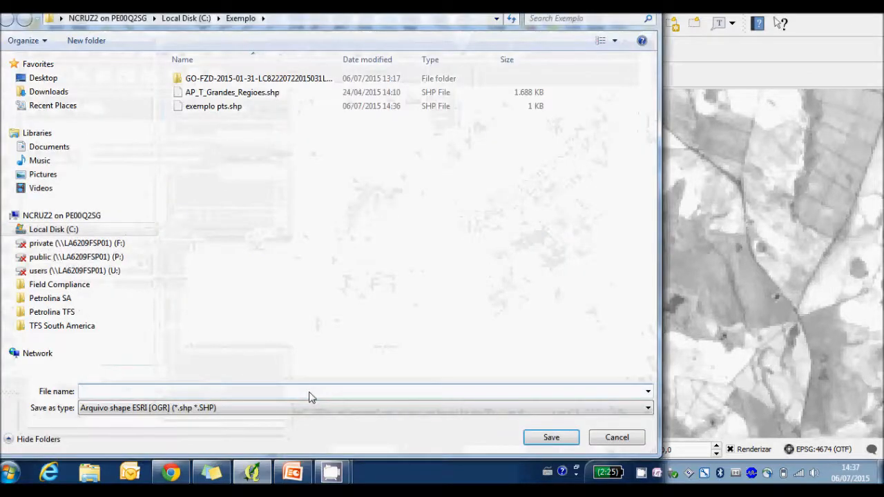
text(zona_de_corte)
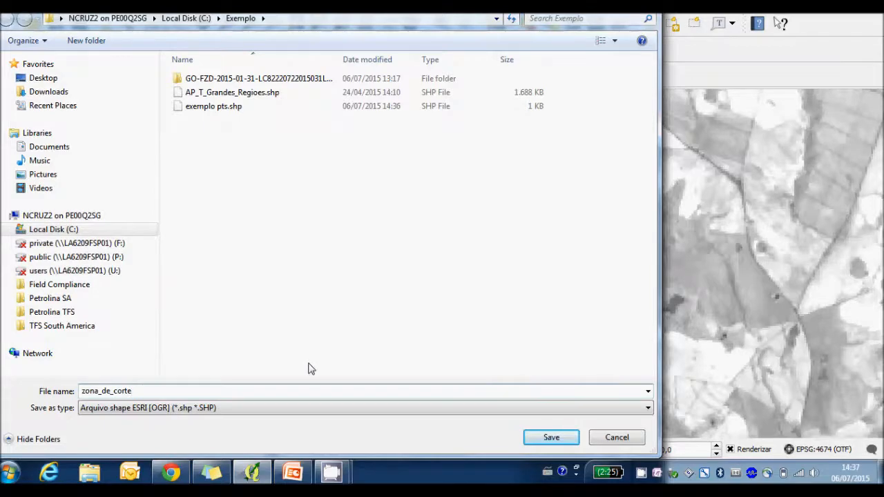
key(Return)
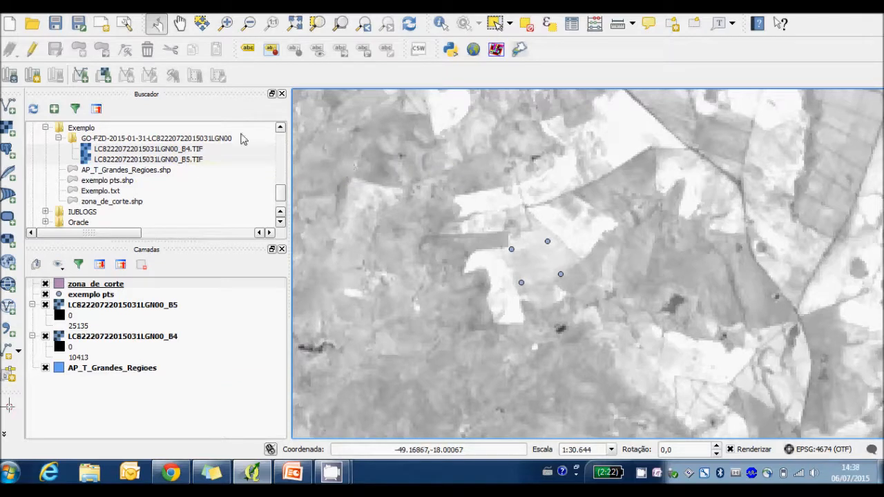
- Draw a rectangular polygon enclosing the four exemplo pts points in zona_de_corte, give it the attribute value 0, and save and end the layer edits
click(33, 51)
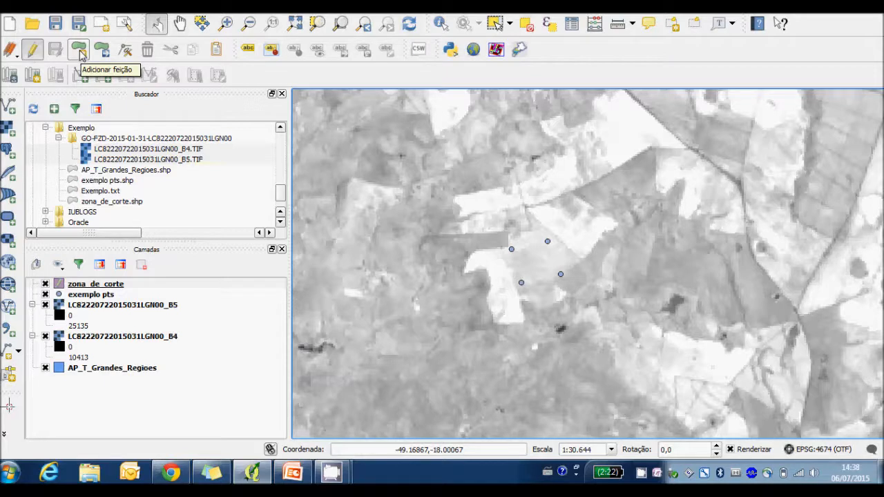
click(79, 54)
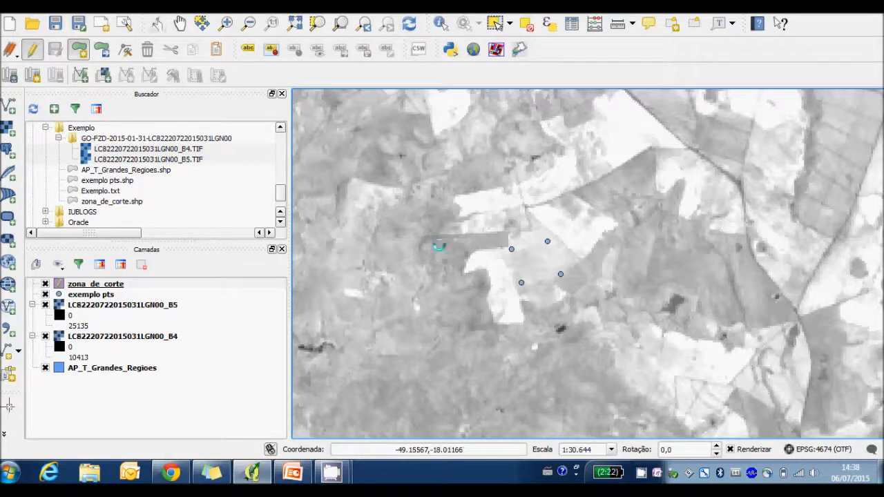
click(475, 222)
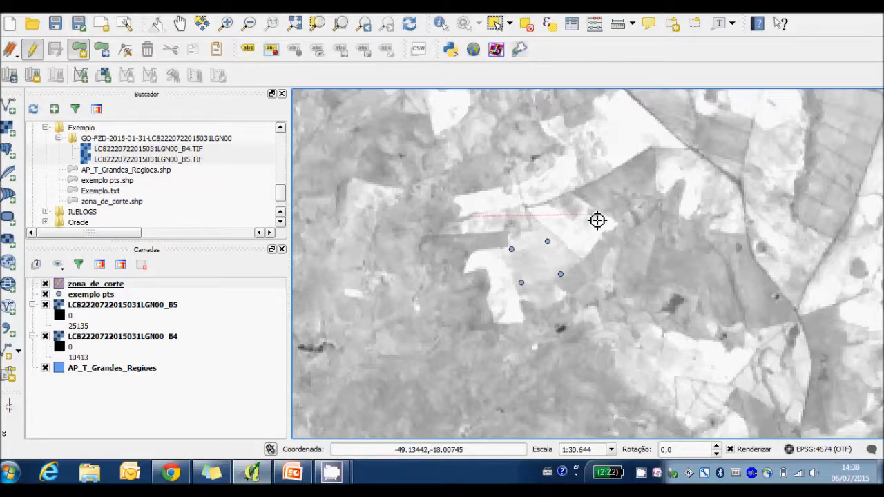
click(598, 222)
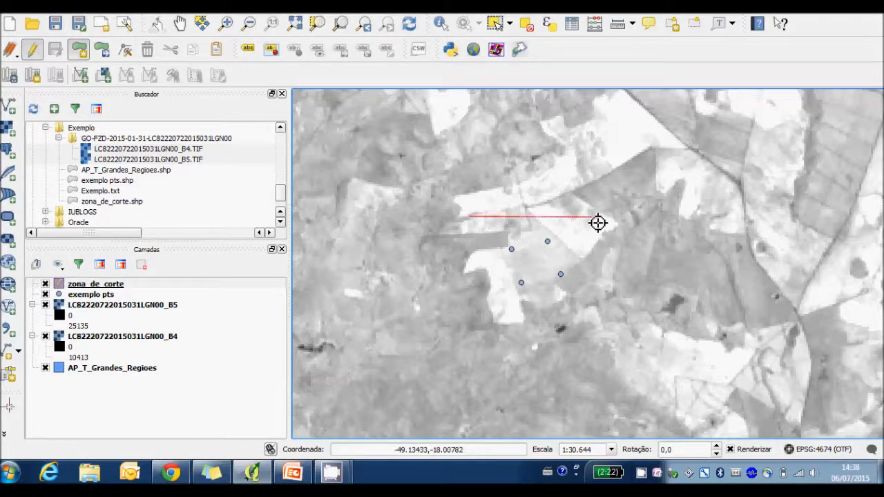
click(595, 327)
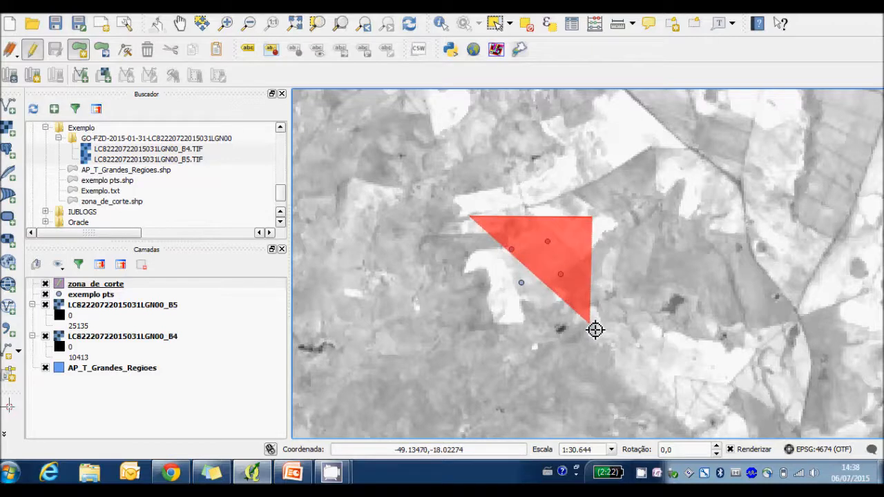
click(595, 329)
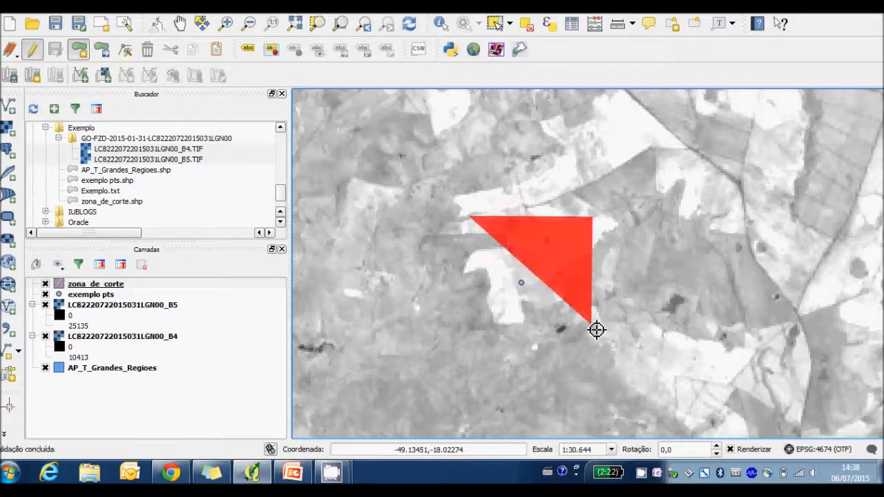
click(474, 328)
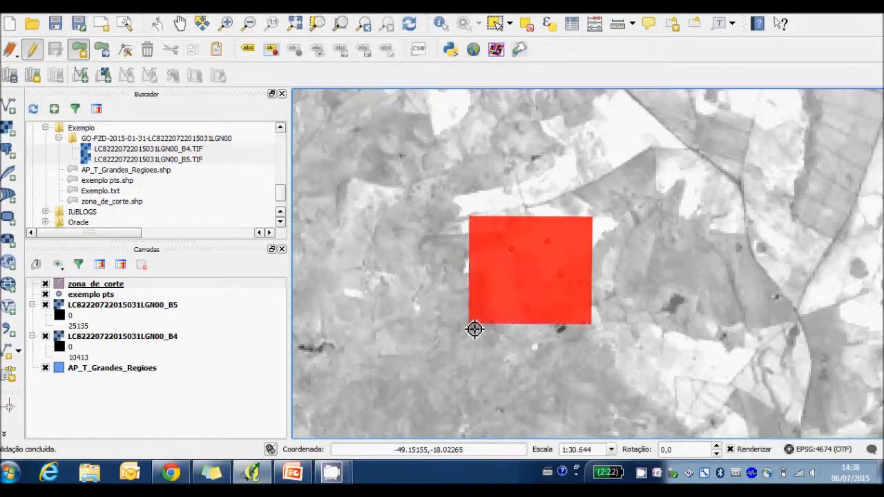
right_click(435, 274)
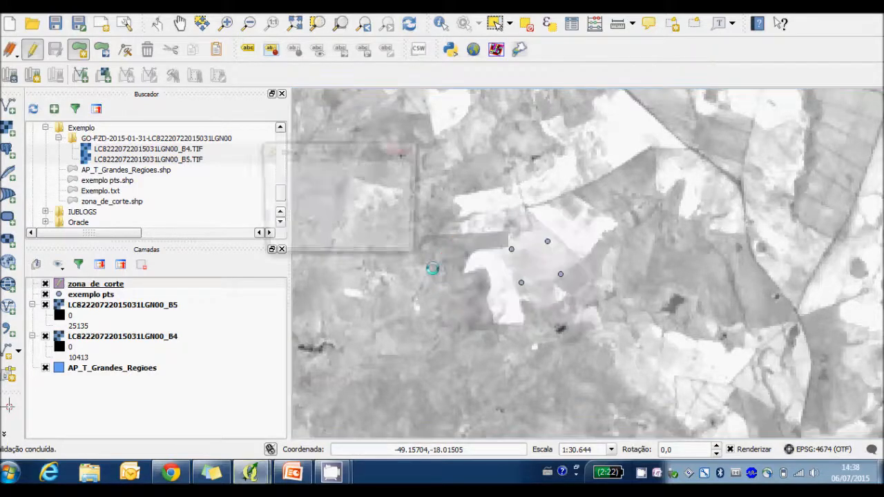
text(0)
click(338, 239)
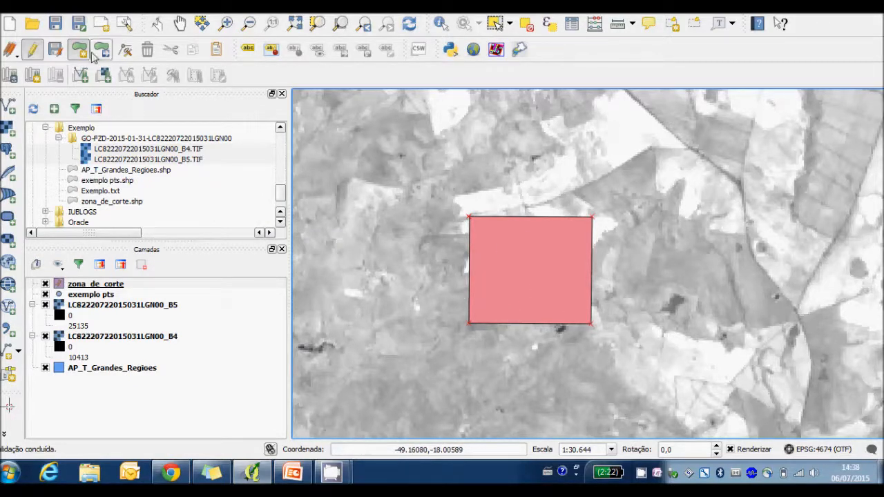
click(56, 57)
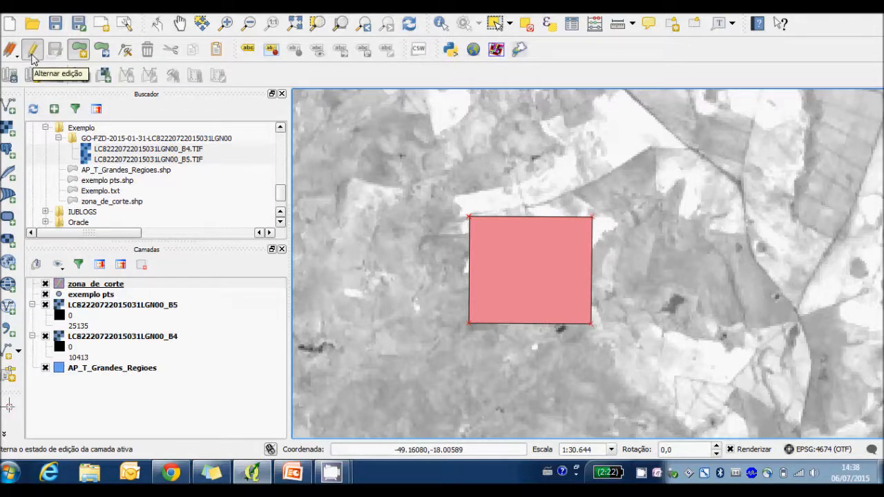
click(32, 53)
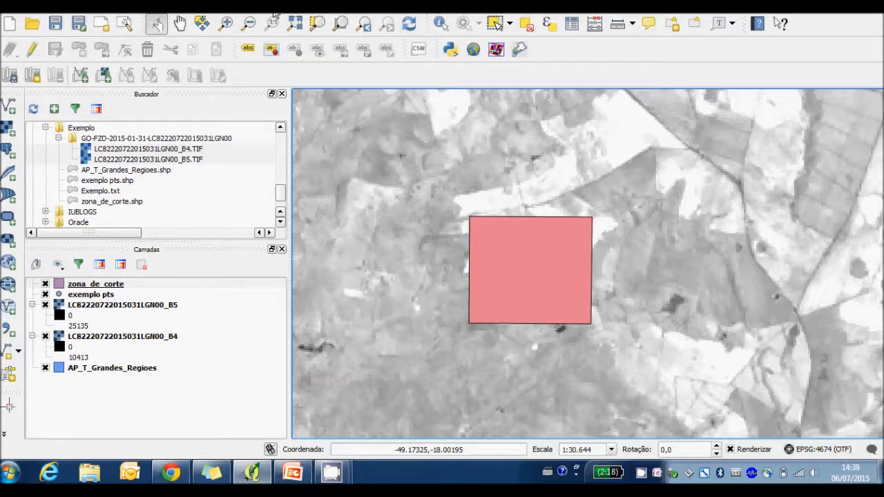
click(274, 8)
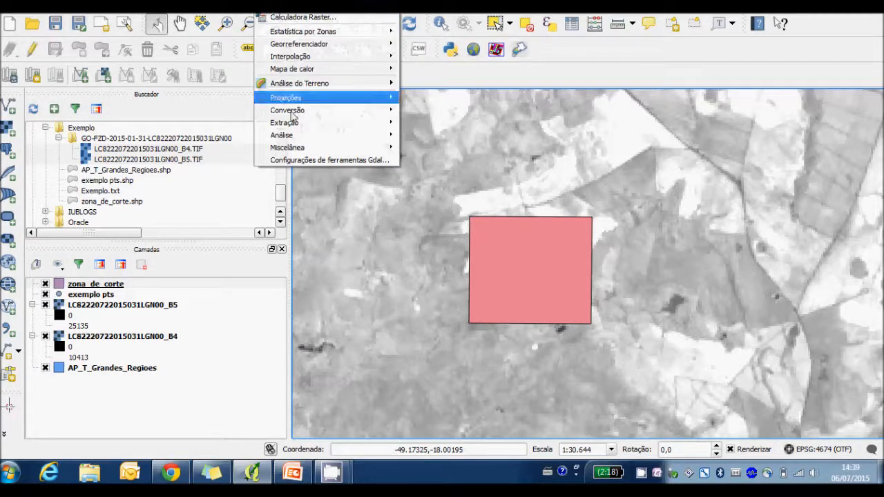
mouse_move(297, 128)
click(420, 137)
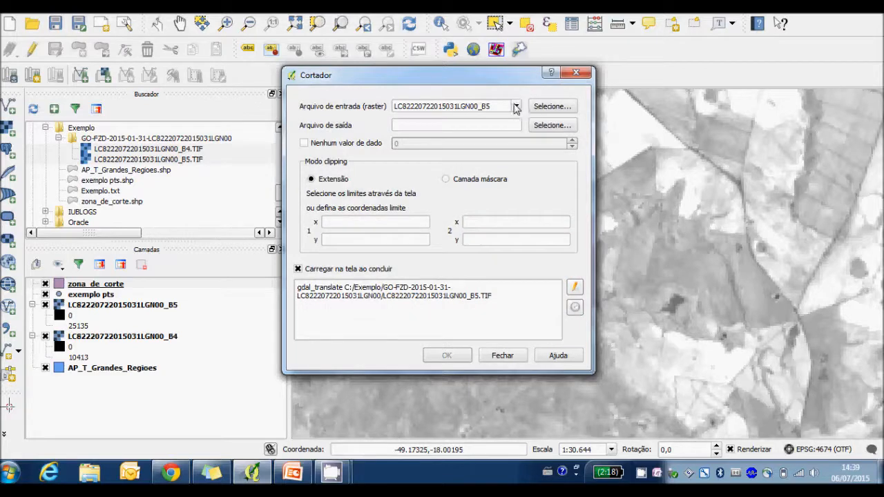
key(Escape)
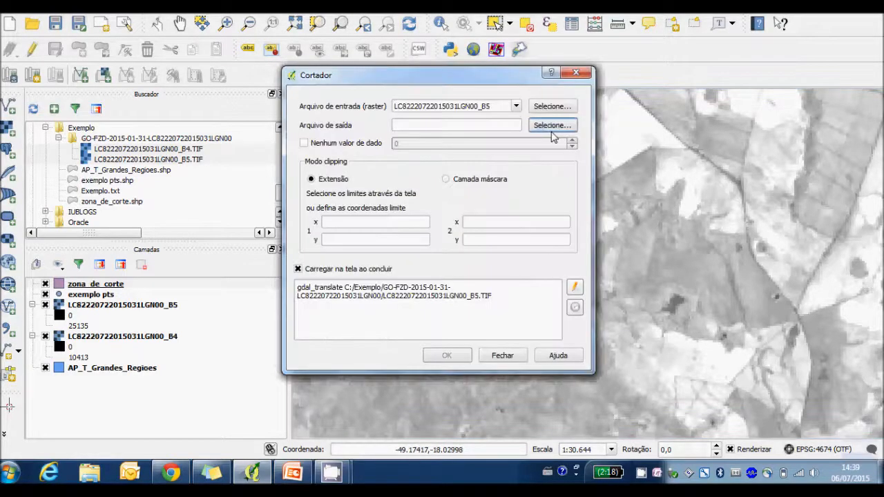
click(552, 128)
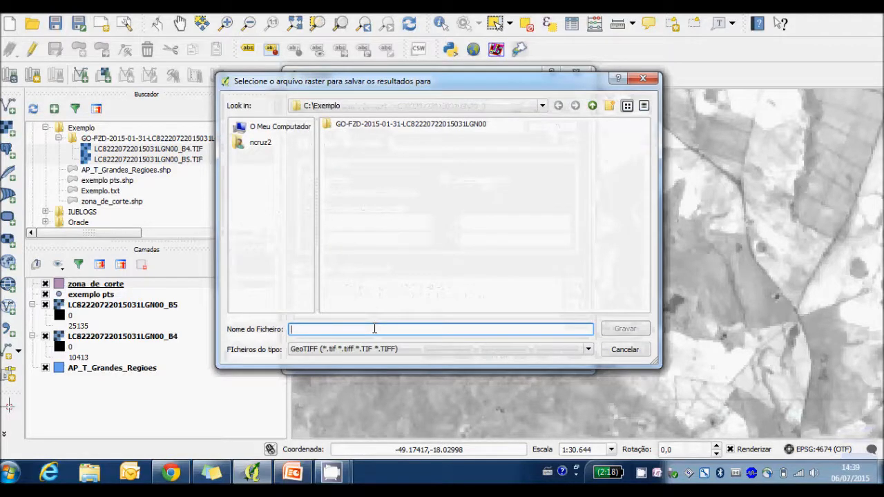
text(B%)
key(BackSpace)
text(5_cortada)
key(Return)
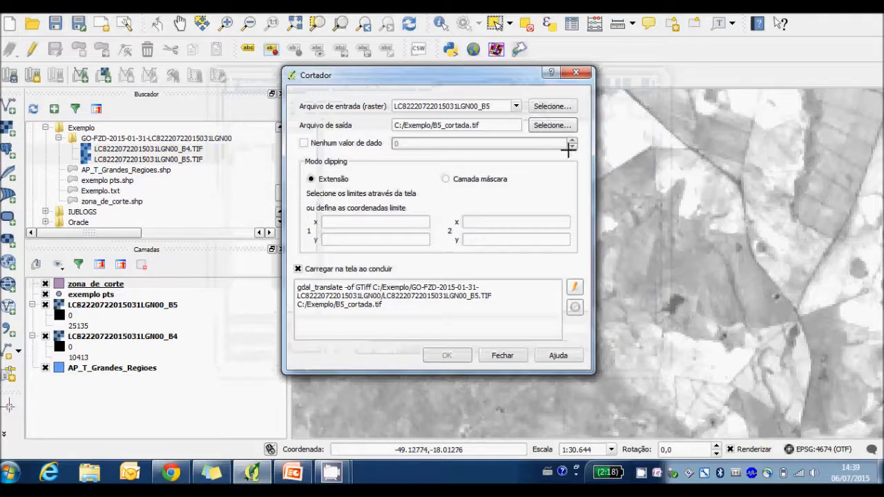
- Clip the band 5 raster using zona_de_corte as the mask layer
click(445, 180)
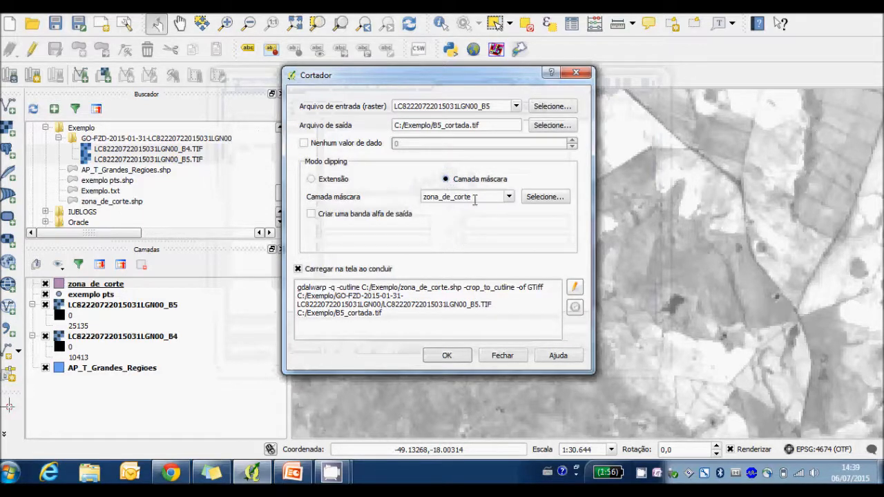
click(508, 197)
click(508, 199)
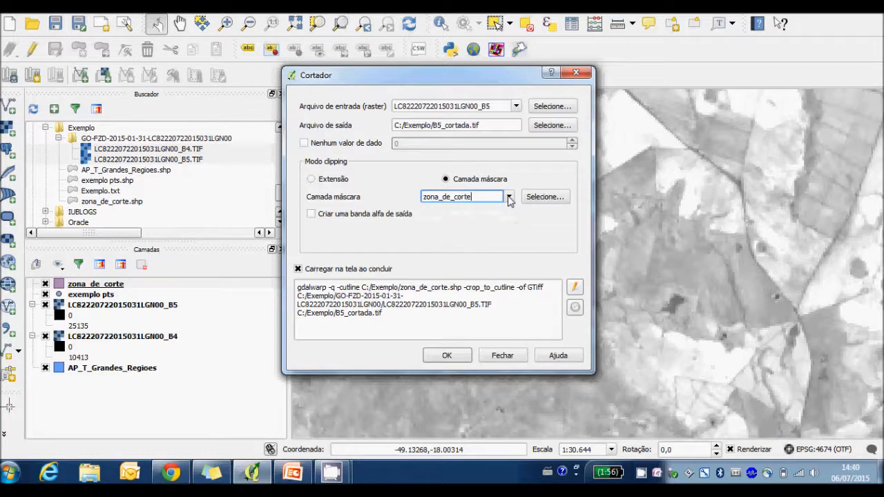
click(457, 352)
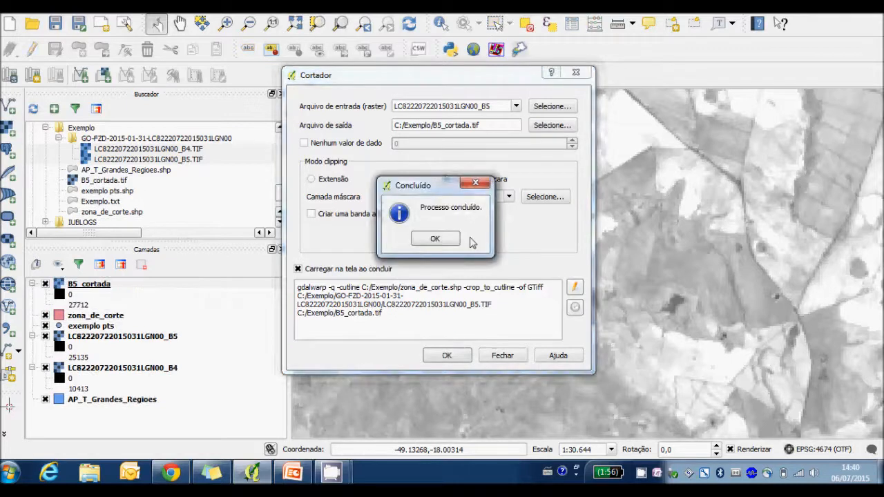
click(447, 241)
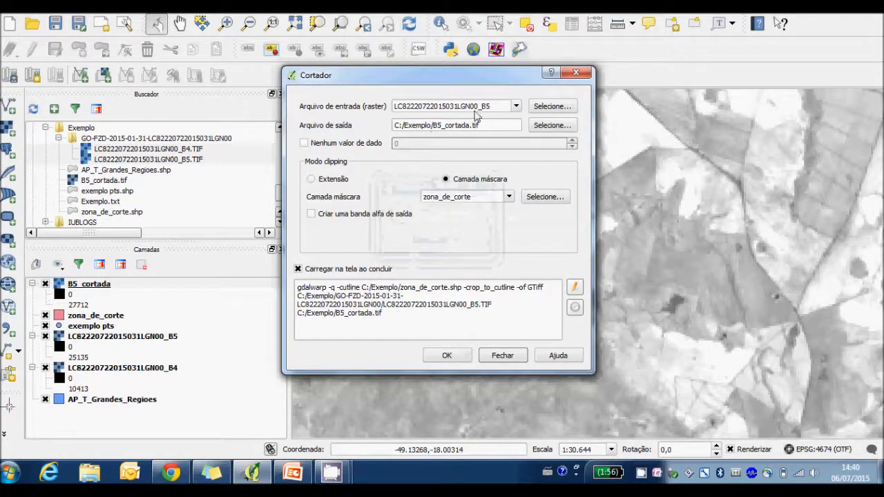
click(515, 108)
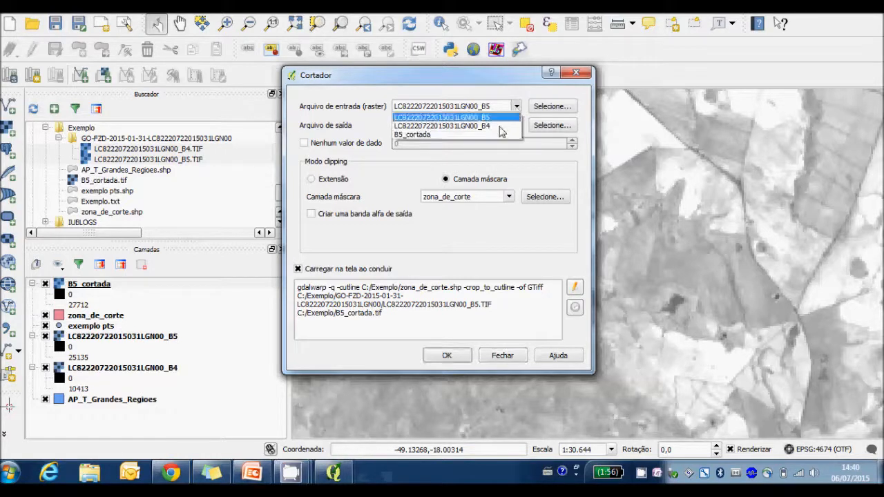
click(502, 129)
click(442, 127)
key(BackSpace)
text(4_cortada.tif)
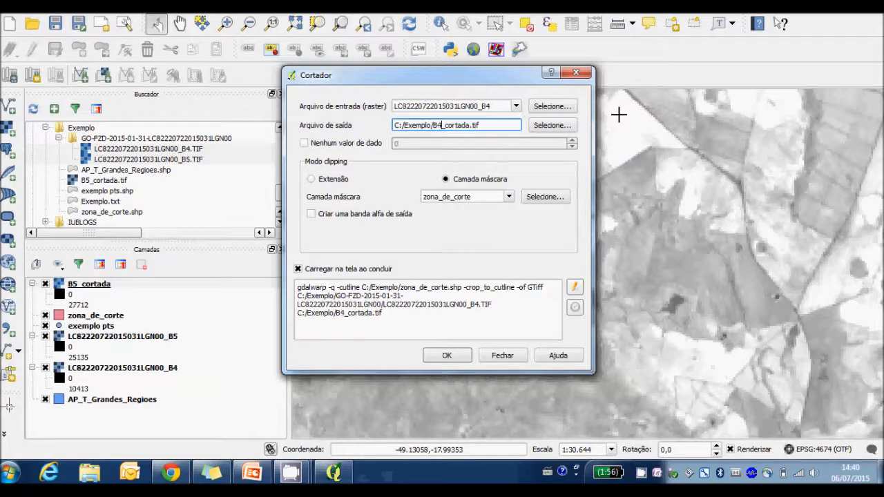
click(446, 355)
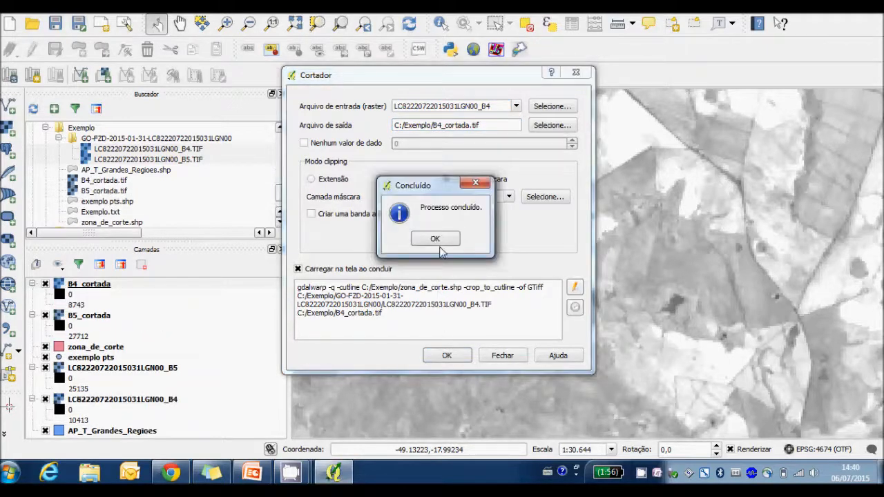
click(435, 237)
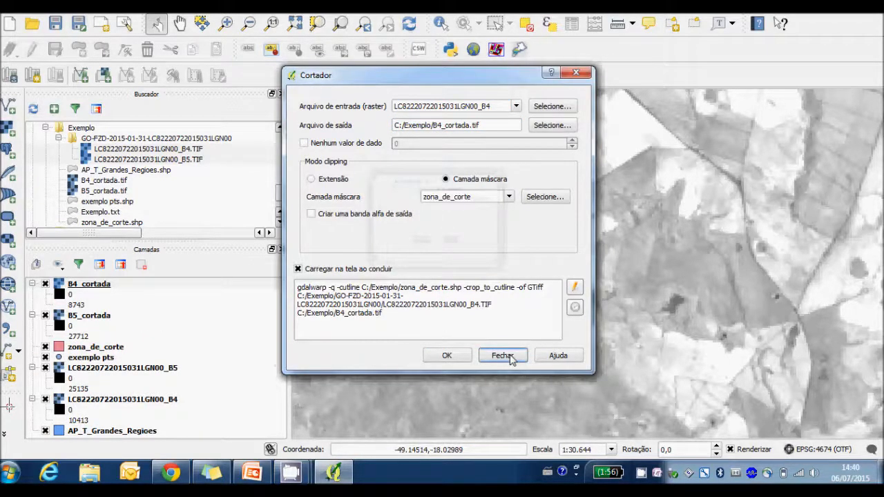
click(510, 357)
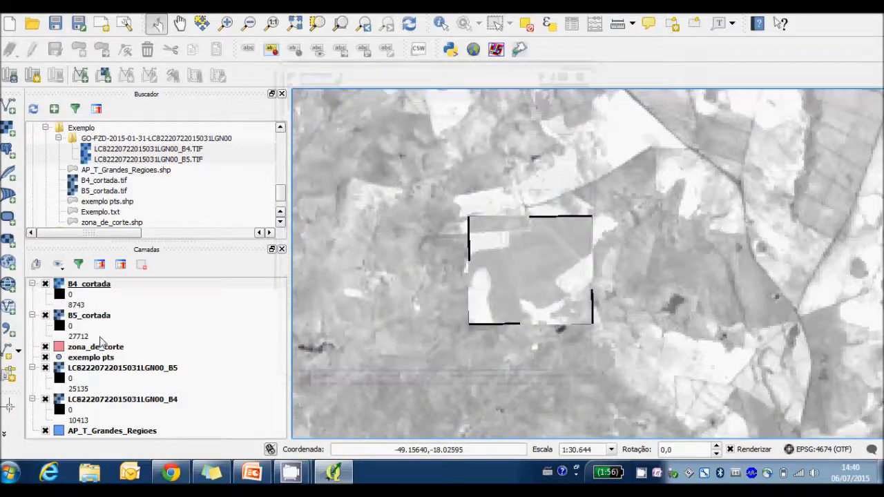
click(107, 371)
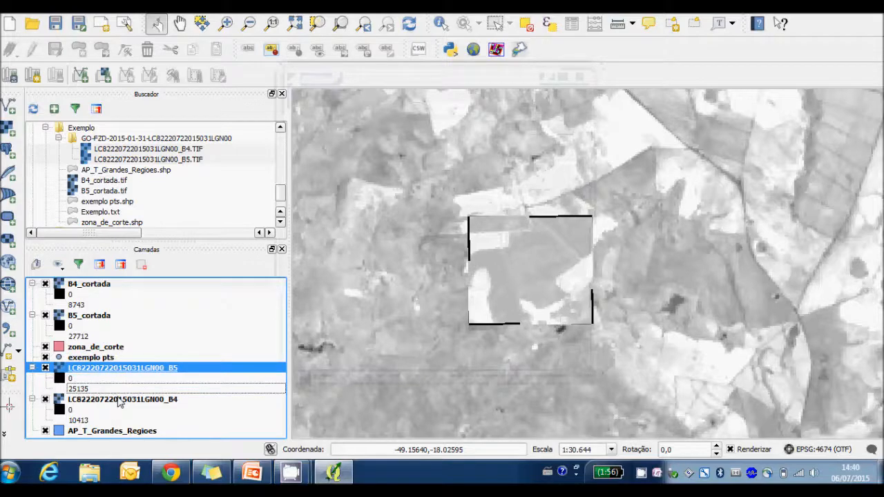
ctrl+click(116, 399)
right_click(119, 400)
click(151, 266)
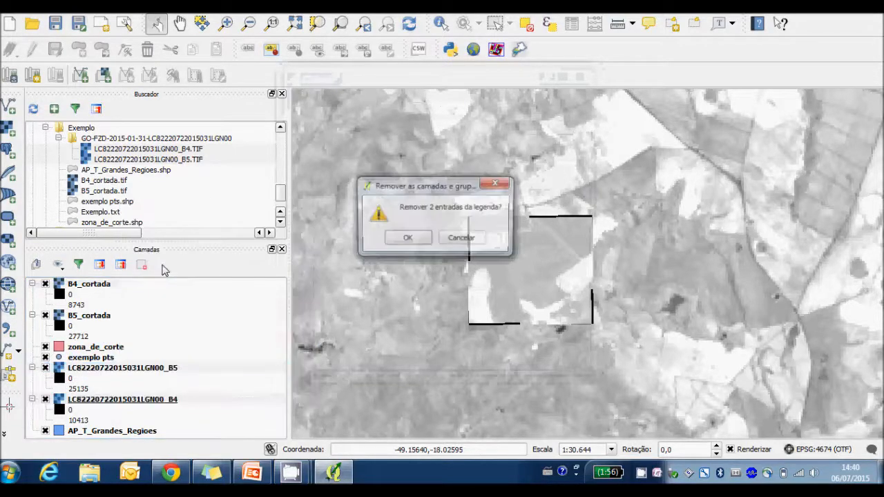
click(402, 240)
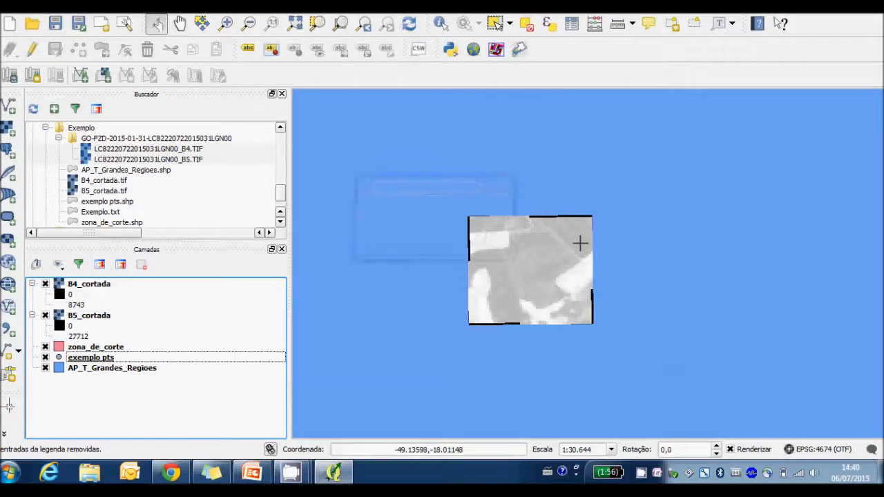